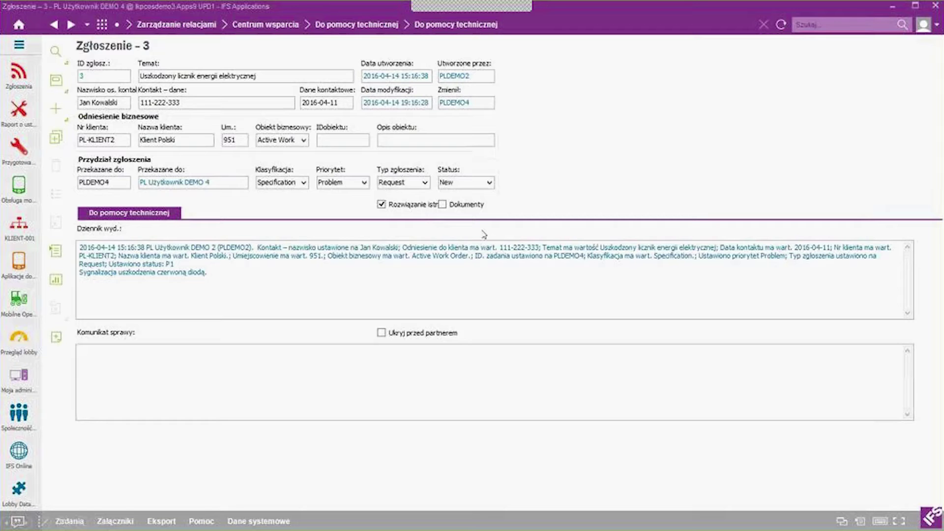
- Go from the support case to equipment object PL-ZP-EL and check its object addresses
right_click(540, 86)
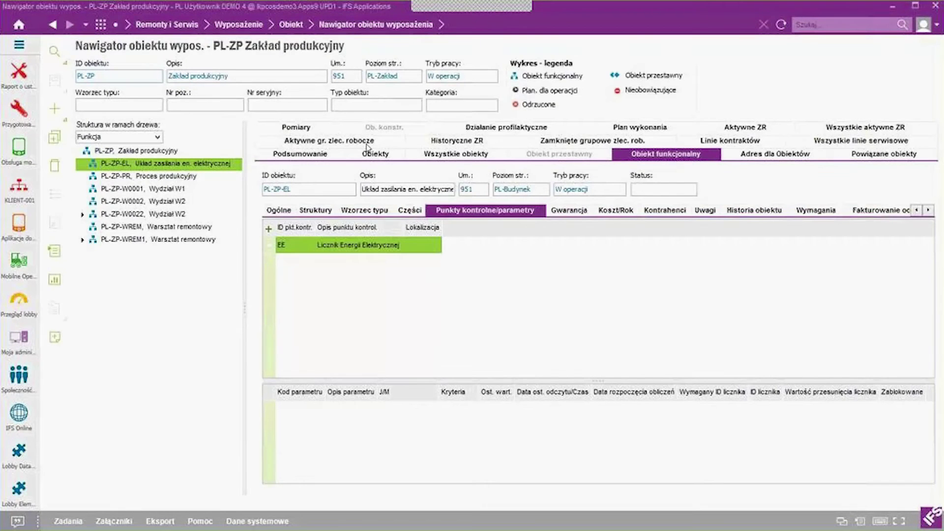
click(775, 153)
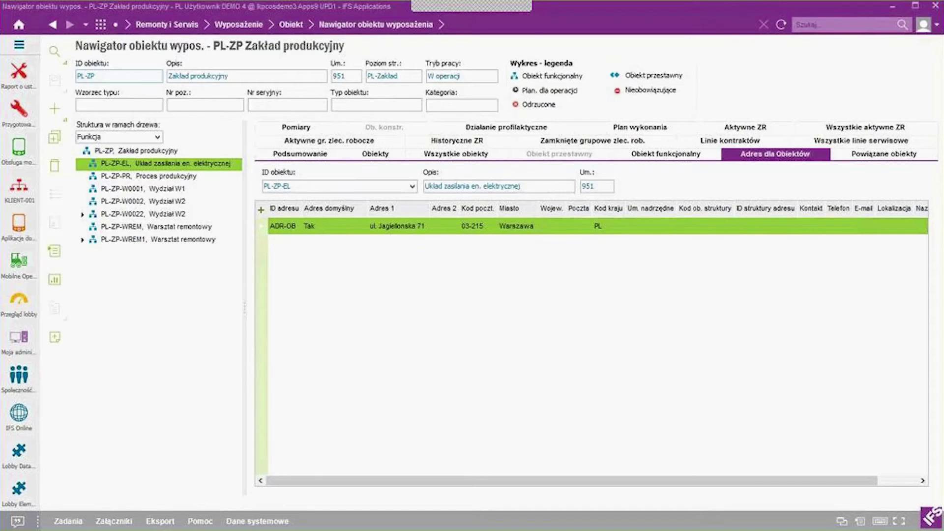
- Create a service request for object PL-ZP-EL, producing work order 200292
right_click(199, 164)
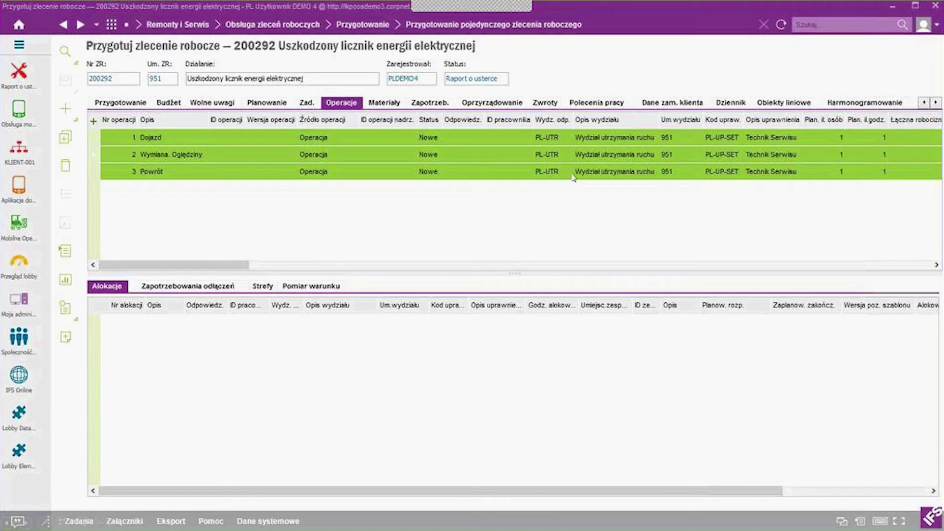
- List work order 200292's three operations under department PL-UTR, craft PL-UP-SET
right_click(458, 170)
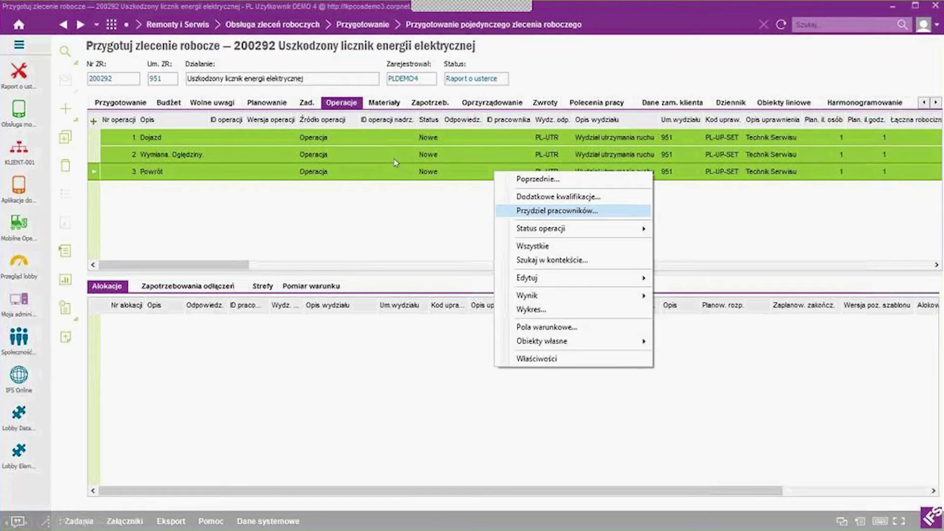
- Allocate the PL-UP-SET service technician to operation 1, Dojazd, for 1 hour on 2016-04-12
key(Return)
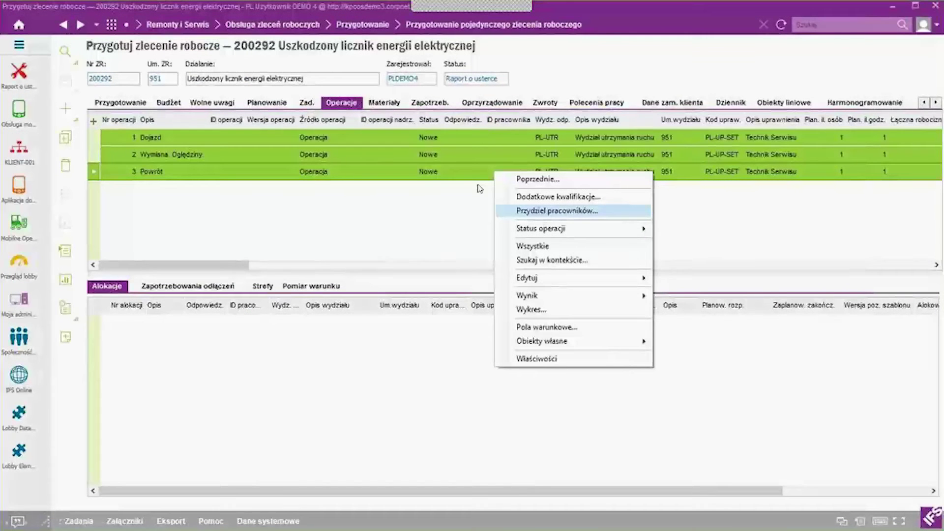
key(Return)
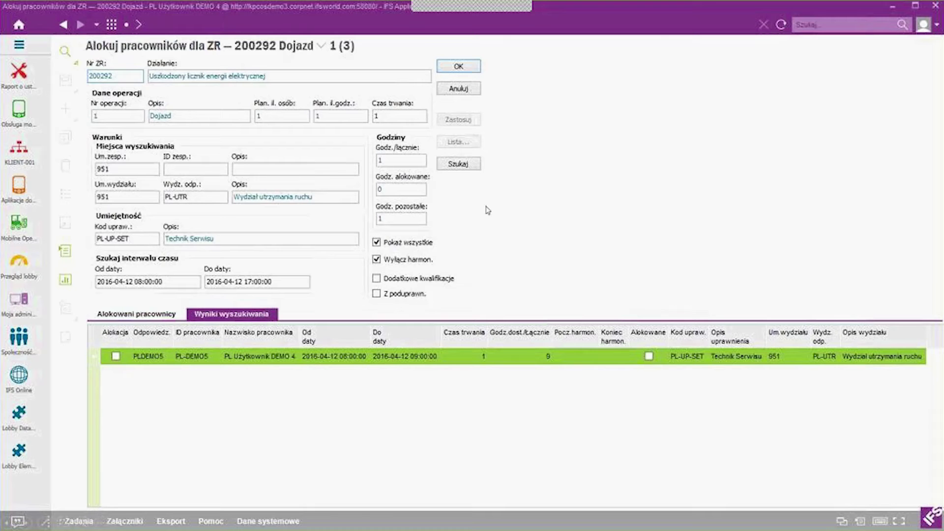
right_click(451, 360)
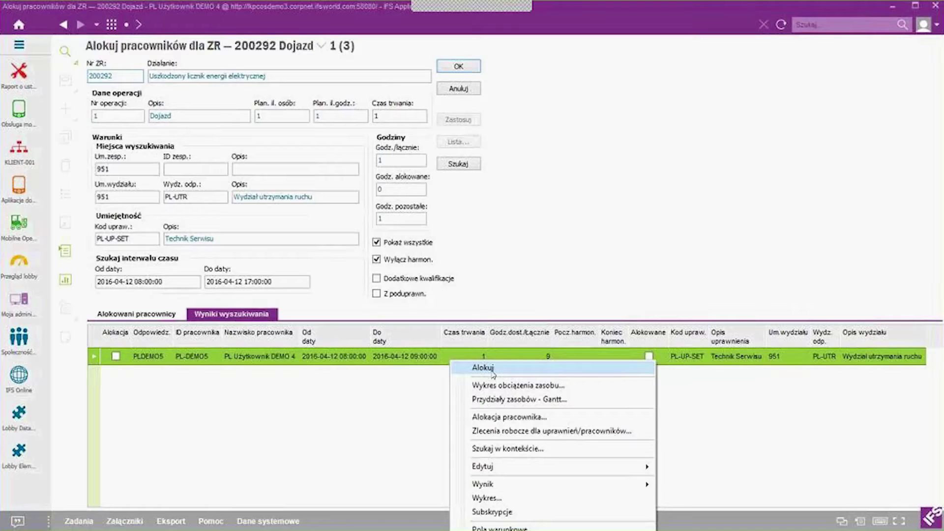
click(493, 375)
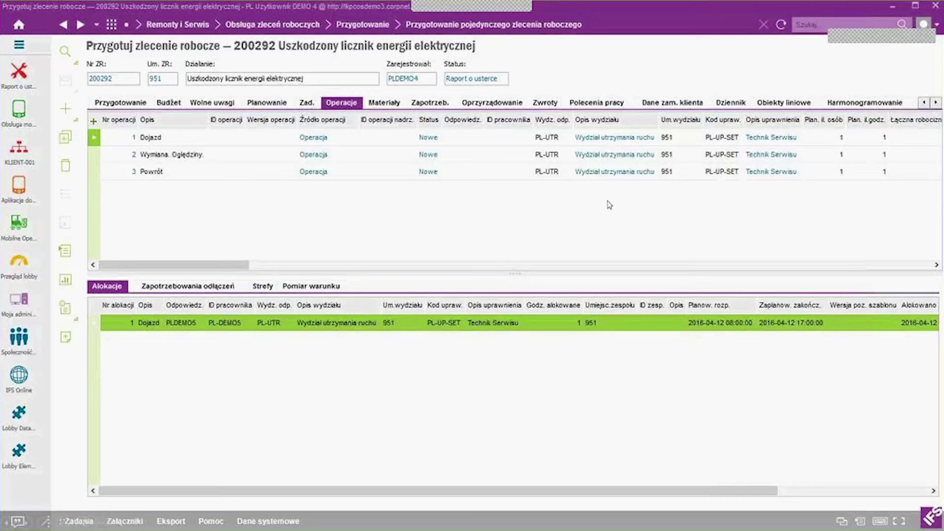
- Set work order 200292 to status Przypisane and return to the PowerPoint slideshow
right_click(609, 205)
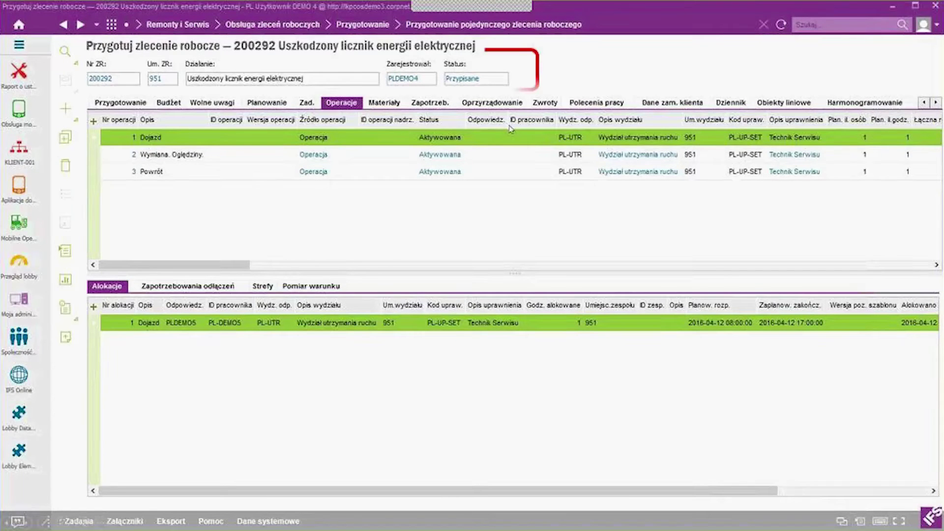
key(alt+Tab)
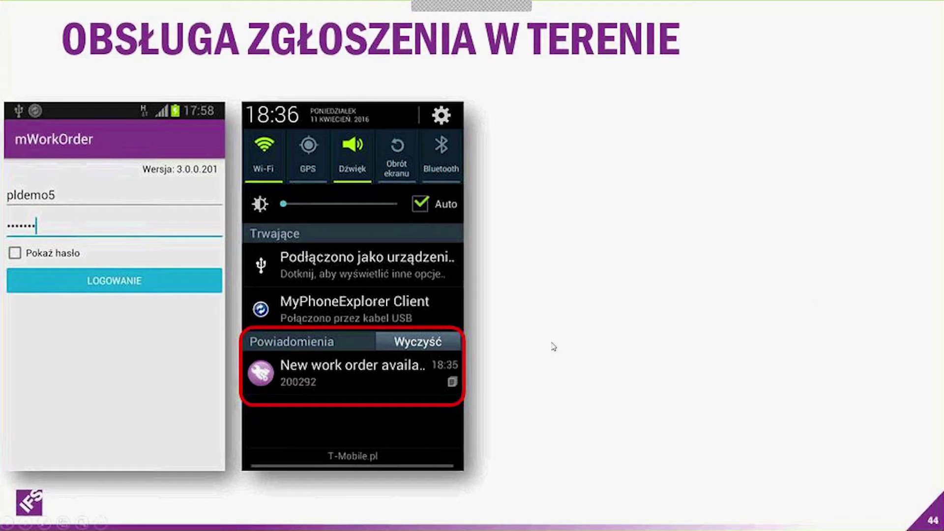
- Reveal the tile menu and work orders list screenshots on slide 44, advancing to slide 45
click(714, 306)
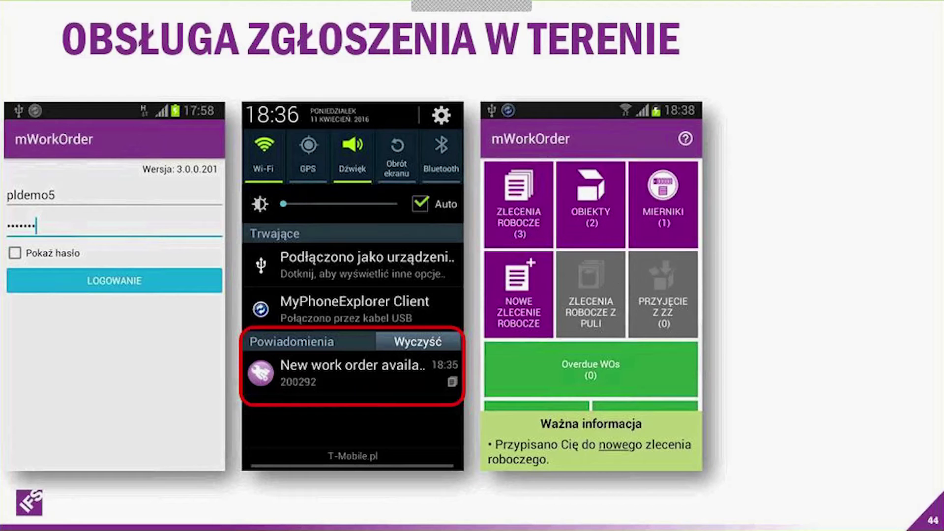
key(Page_Down)
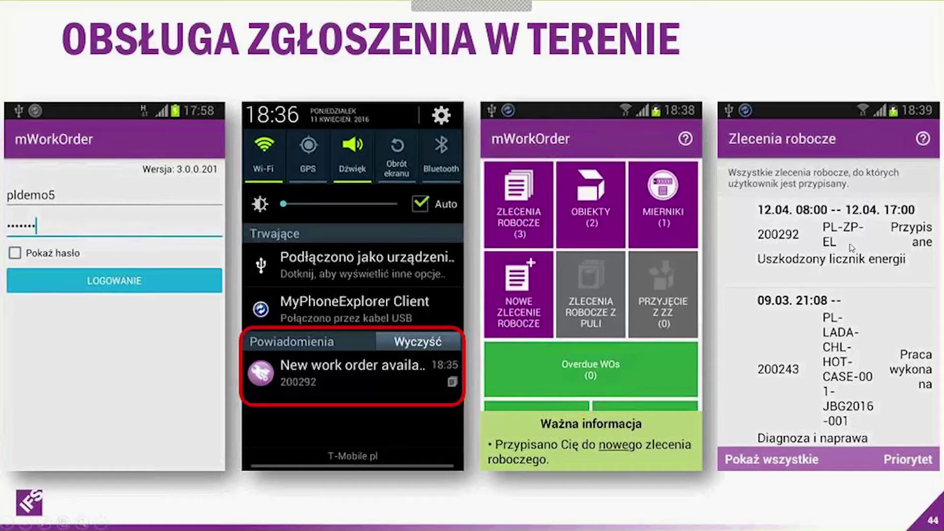
click(806, 256)
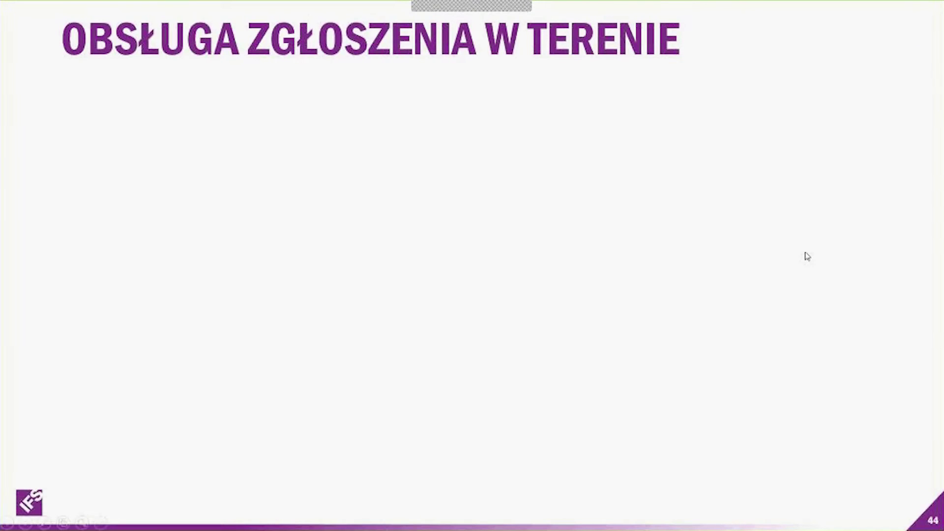
- Play slide 45's builds: work order 200292 on the phone, accept action, desktop view, Akcept status
click(807, 256)
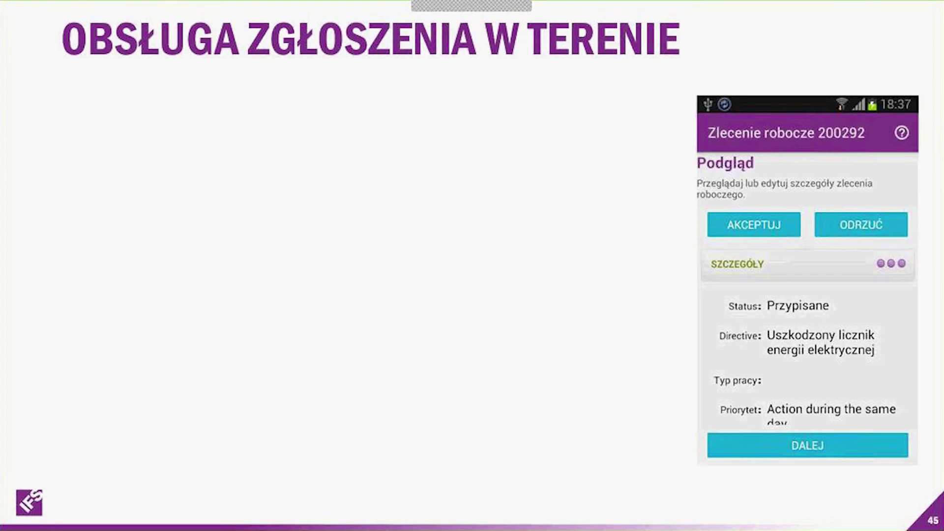
key(Right)
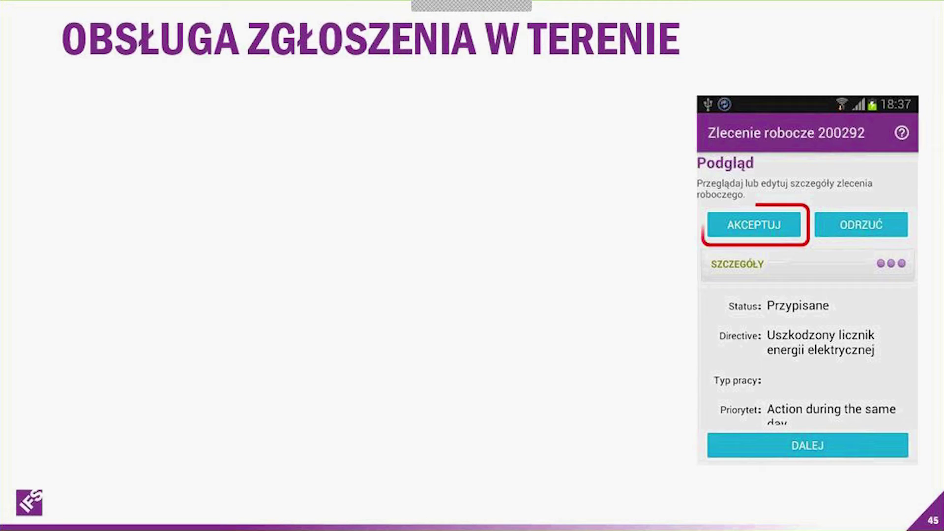
key(Right)
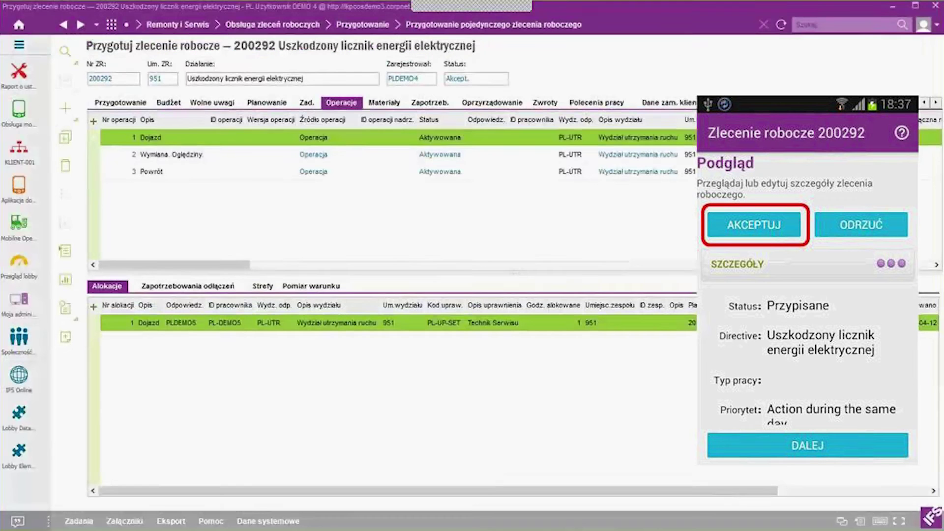
key(Right)
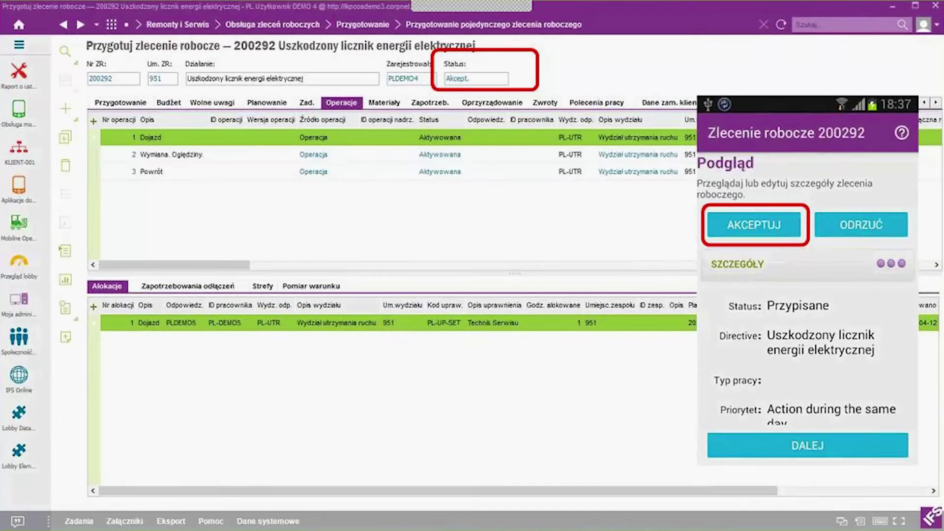
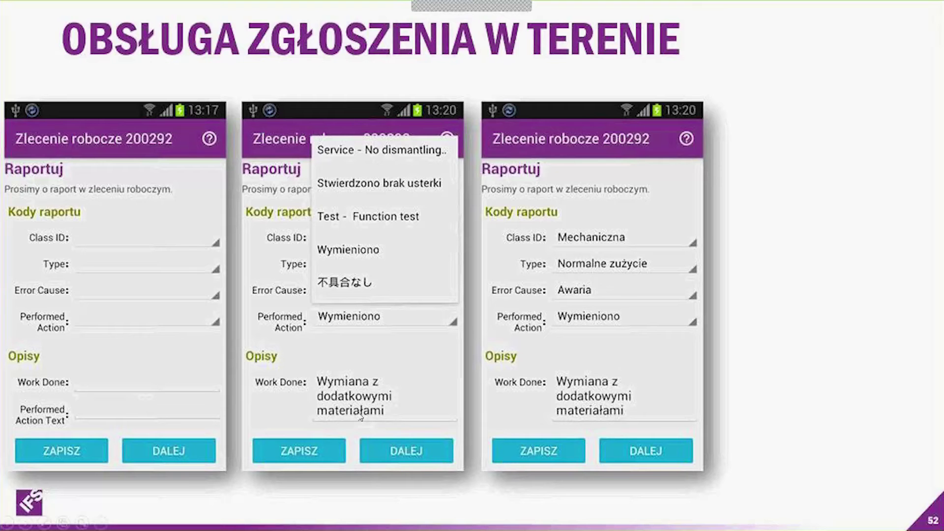
- Reveal the signature screen on slide 52, then advance to slide 53 and highlight SEND
click(654, 390)
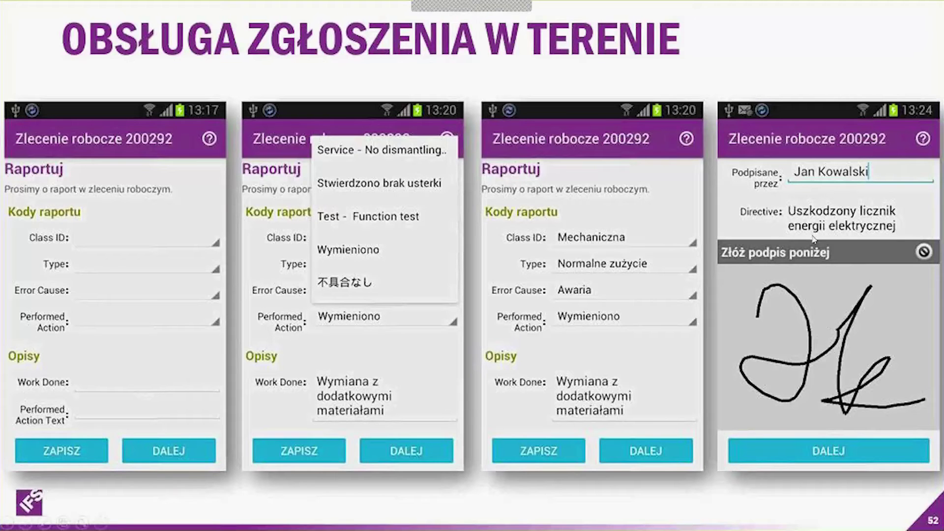
key(Right)
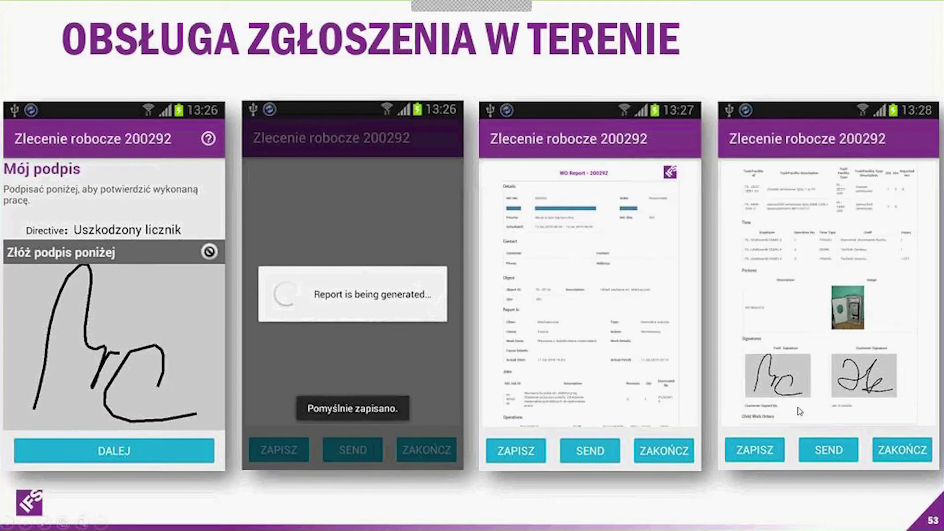
click(852, 399)
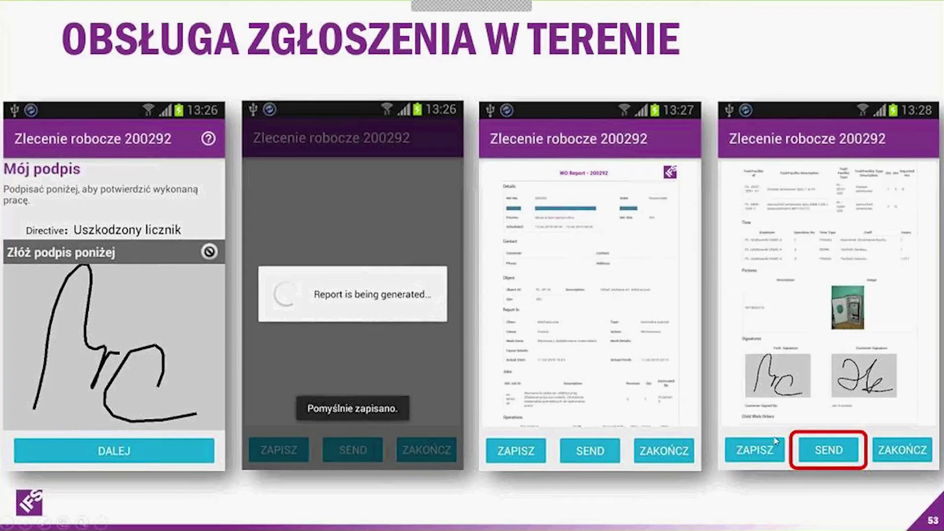
- Advance to slide 54 and reveal the phone screenshot of the report e-mail draft
click(831, 433)
click(830, 433)
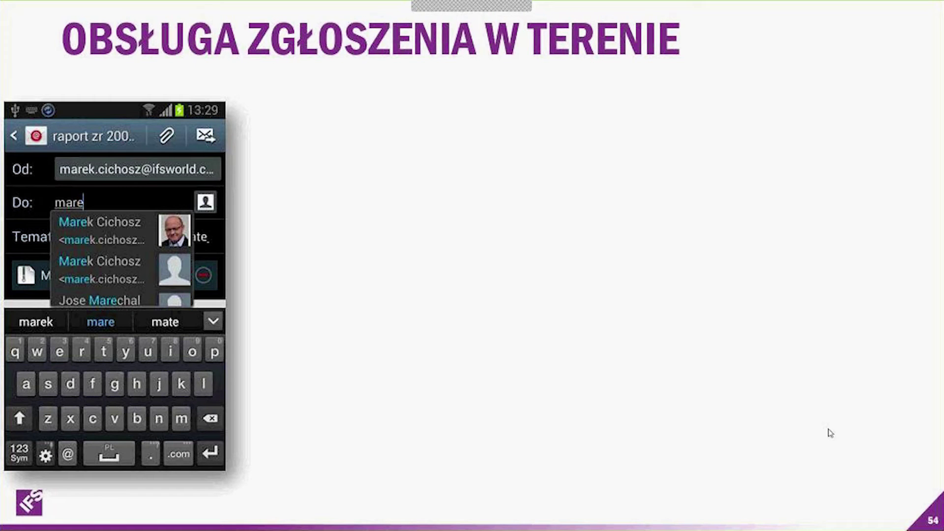
- Reveal the work order return dialog on slide 54, then advance to slide 55 'Zgłoszenia zaraportowane'
click(830, 433)
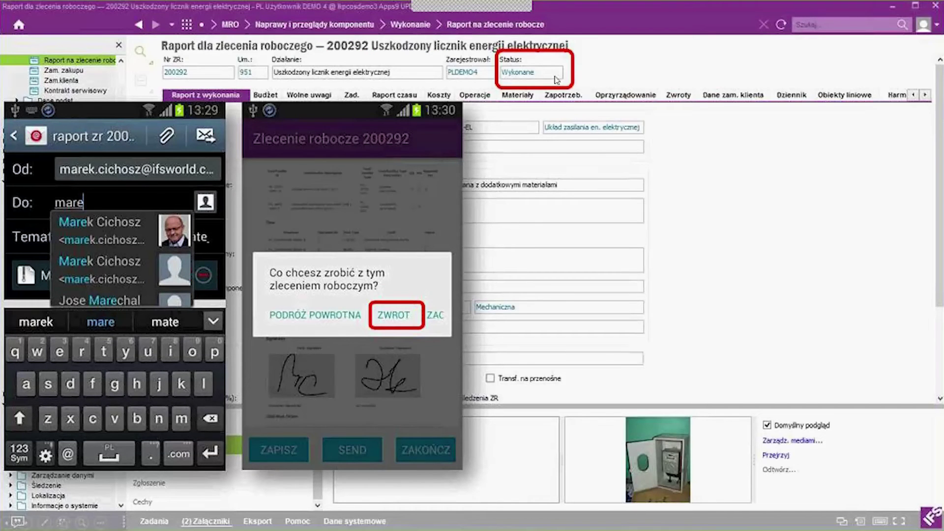
click(618, 275)
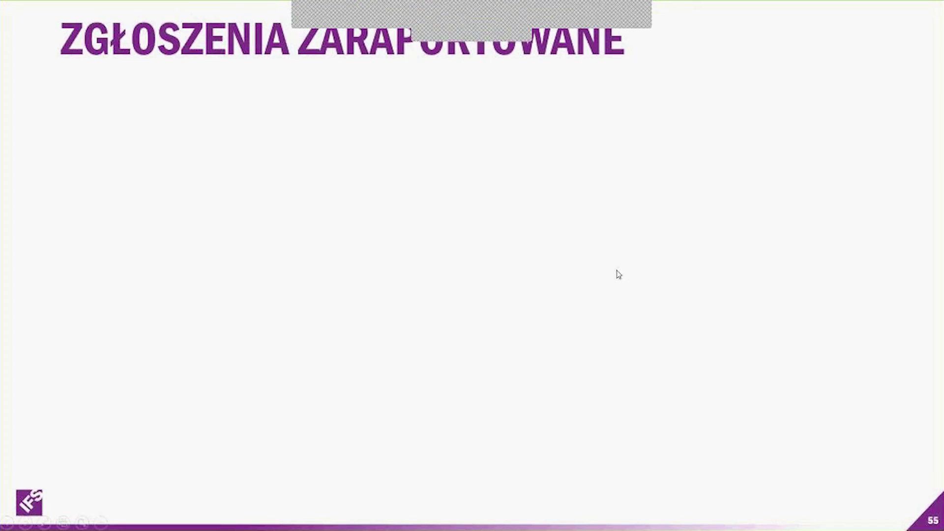
- Advance to slide 56 and step through the IFS screenshots to the work order 200292 budget chart
click(618, 274)
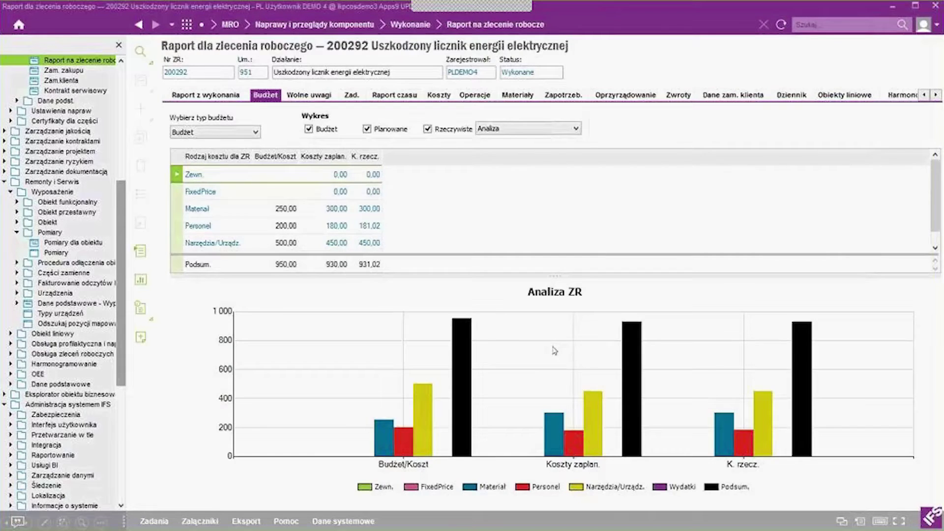
- Reveal slide 61's mWorkOrder home, MIERNIKI highlight, Mierniki list, record and keypad entering 2419
key(alt+Tab)
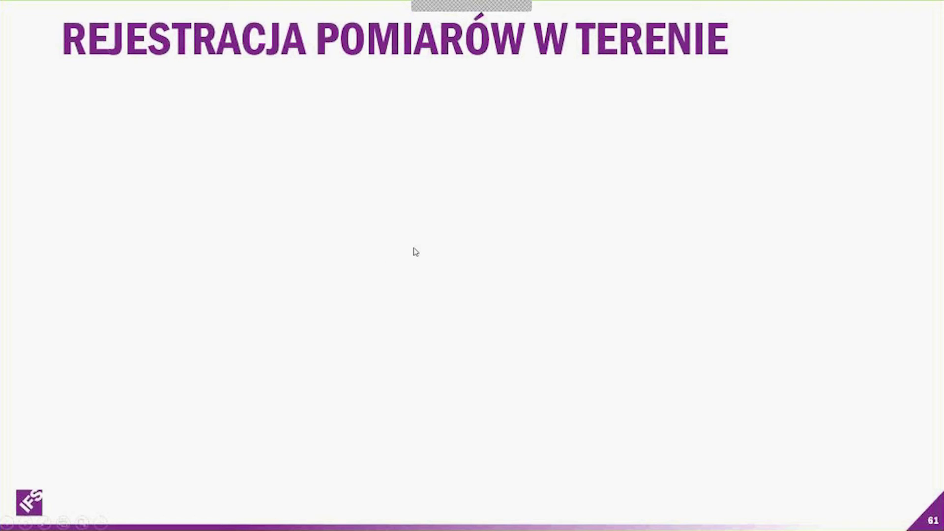
click(394, 264)
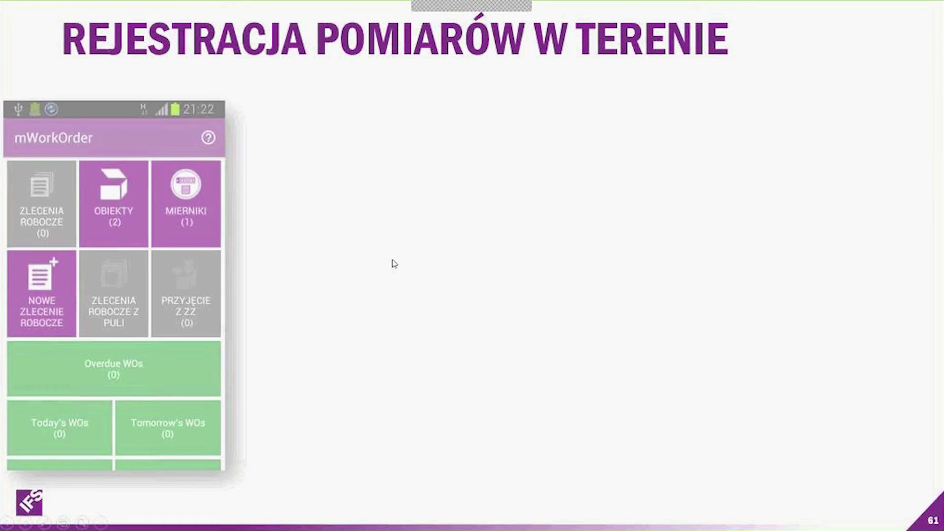
click(395, 263)
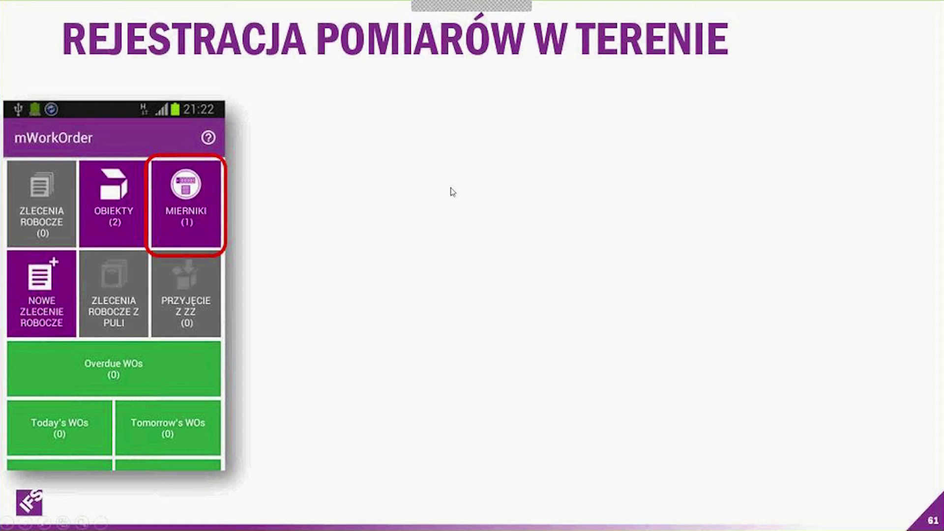
click(561, 248)
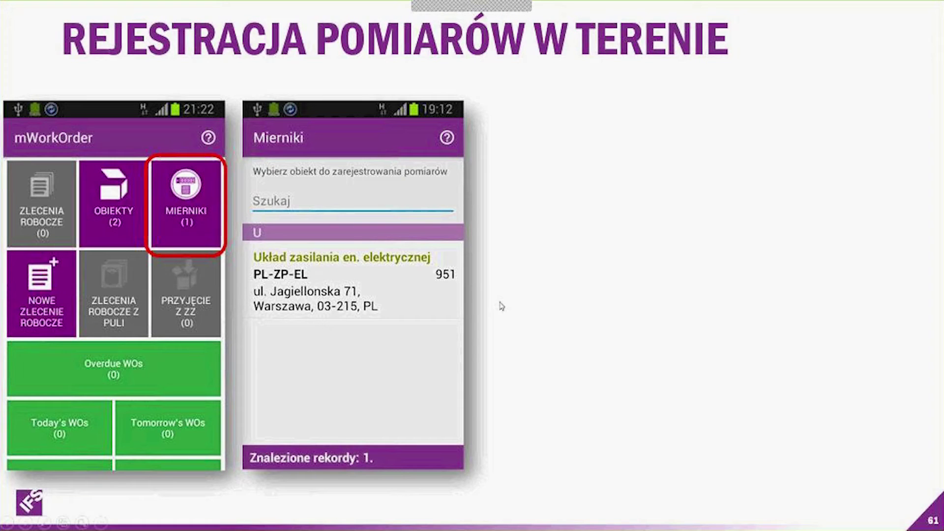
click(501, 306)
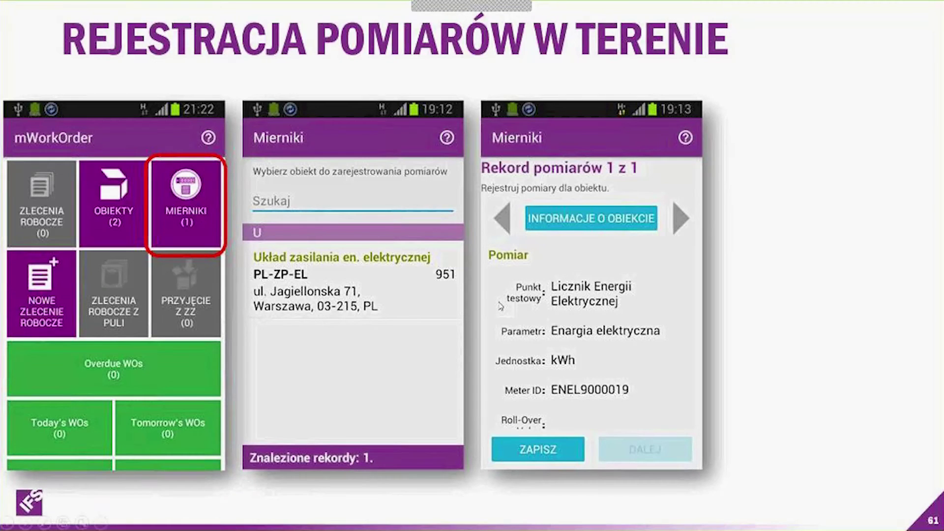
click(563, 376)
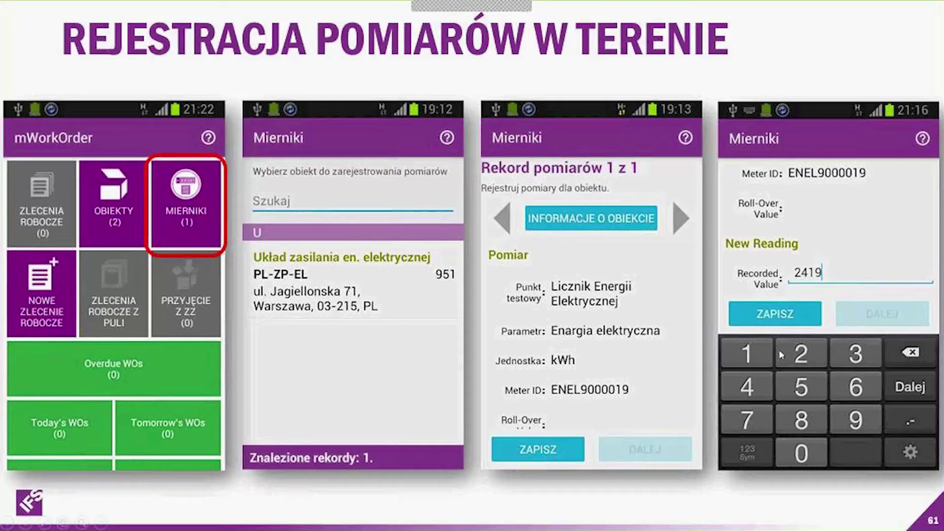
- Switch to the live IFS measurements window, then return and advance to slide 63, IFS Lobby
key(alt+Tab)
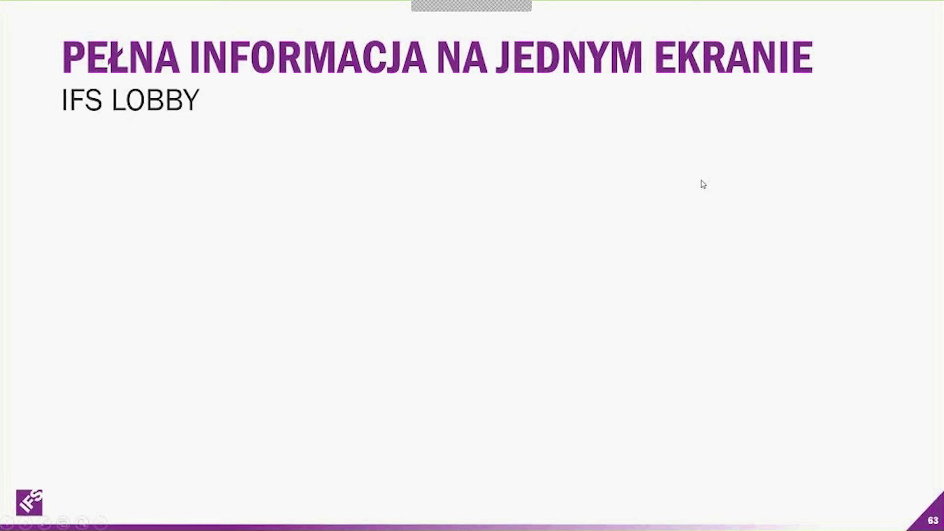
- Show the Menedżer Aktywów lobby, then the BD OBIEKT dashboard with MTBF and MTTF gauges at 333
click(585, 294)
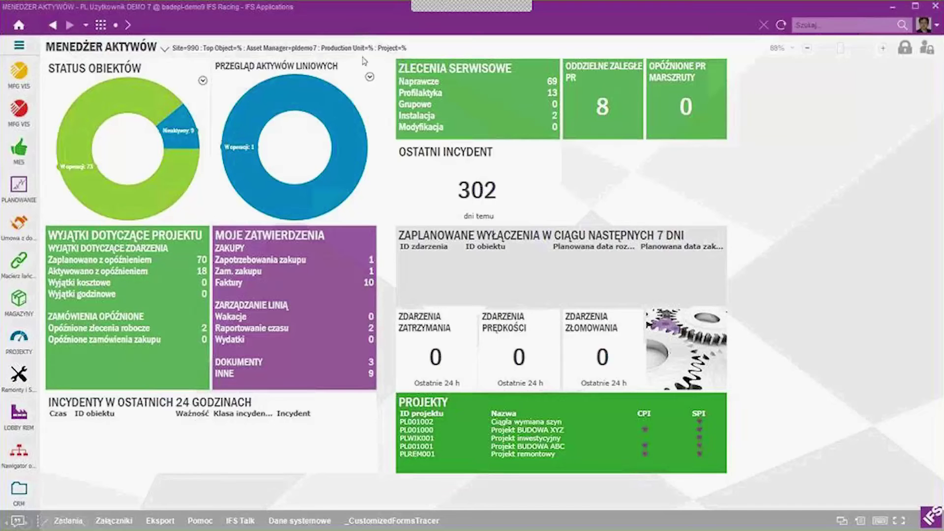
click(336, 156)
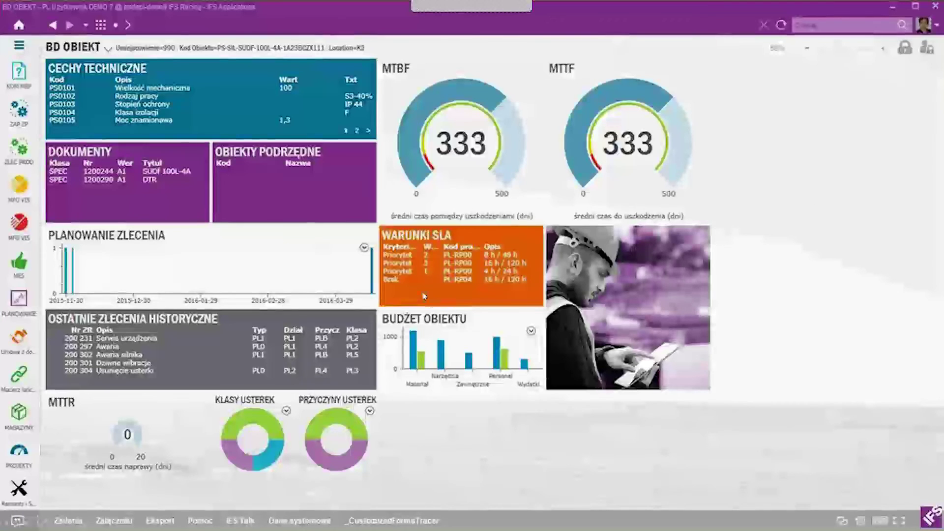